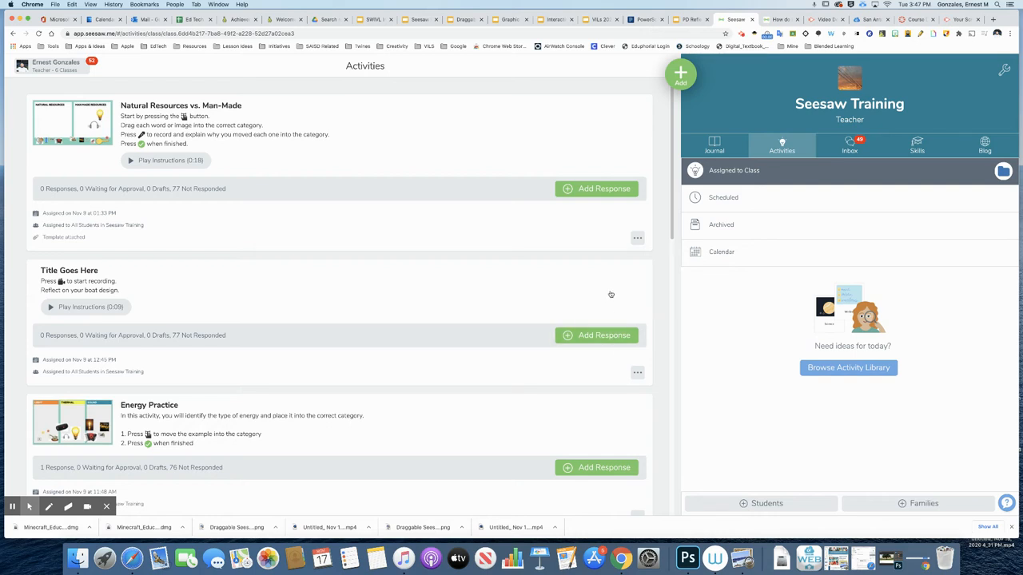
- Begin a new activity via Add > Assign Activity > Create New Activity, ready to name it
{"action": "left_click", "coordinate": [680, 74]}
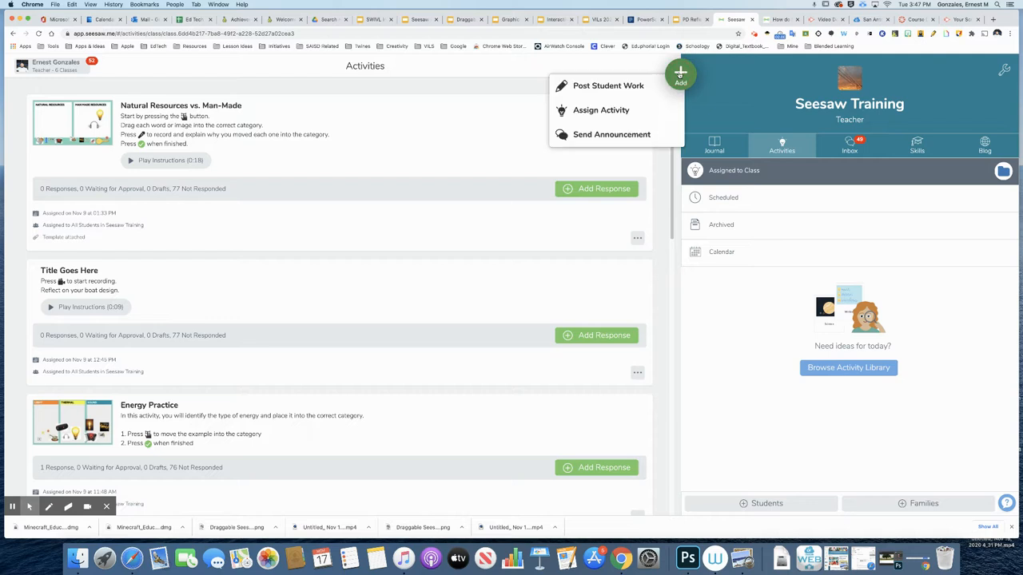
{"action": "left_click", "coordinate": [587, 112]}
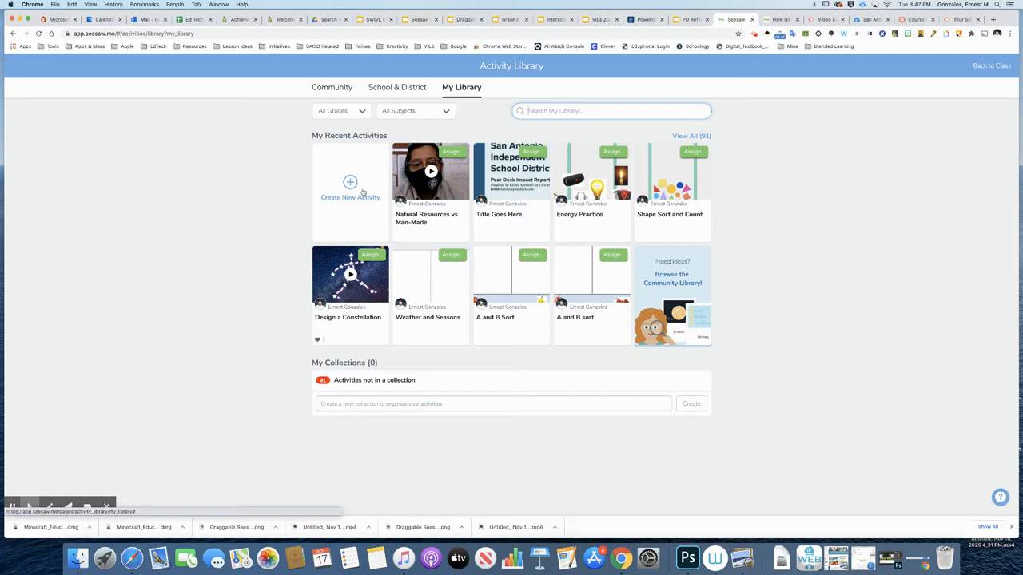
{"action": "left_click", "coordinate": [362, 193]}
{"action": "left_click", "coordinate": [358, 106]}
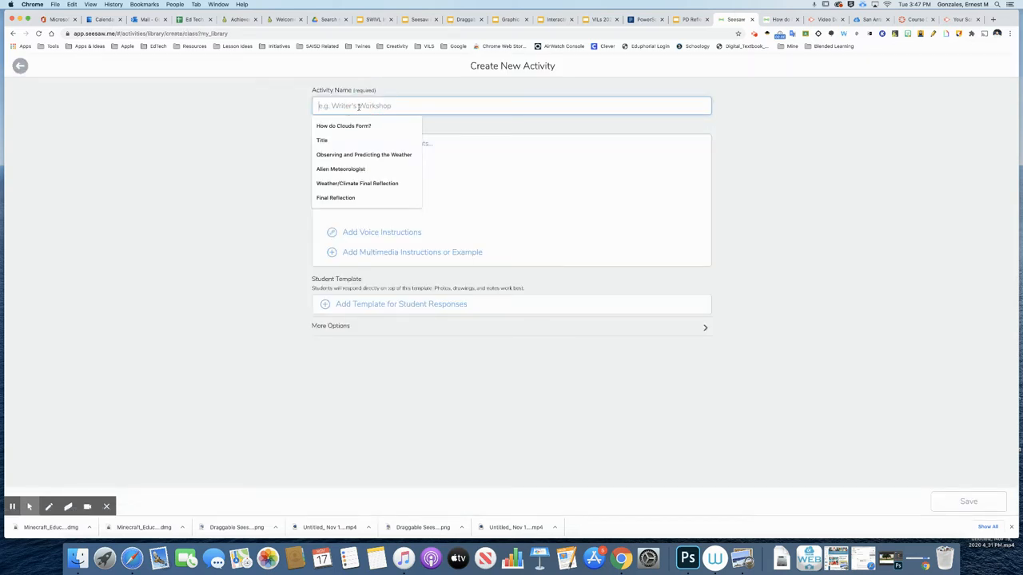
{"action": "type", "text": "Shape Sort"}
- Accept the 'Shape Sort' name, begin the instructions with 'Press', and consult the icon shortcuts help article
{"action": "key", "text": "Down"}
{"action": "key", "text": "Return"}
{"action": "left_click", "coordinate": [346, 146]}
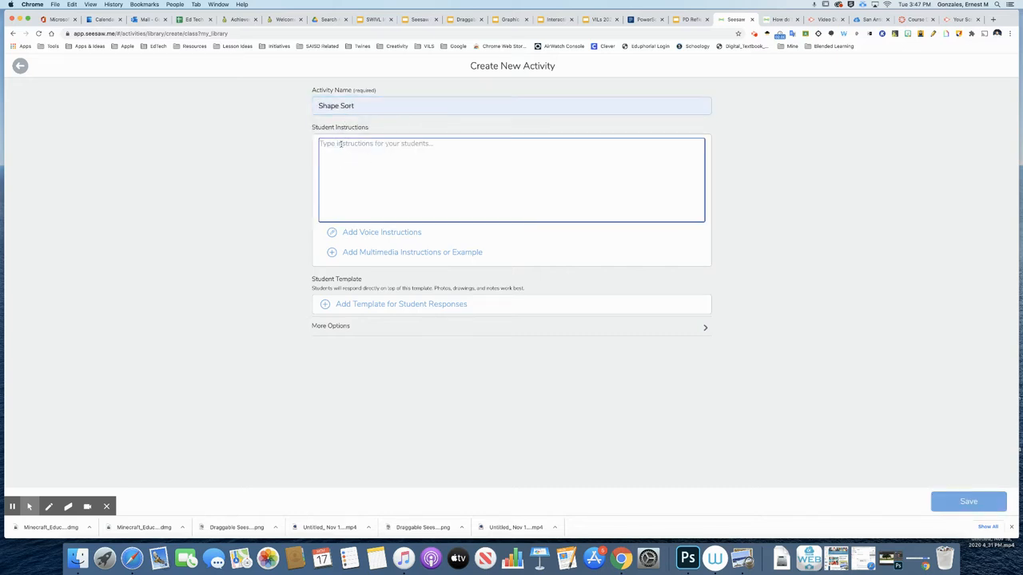
{"action": "type", "text": "Press"}
{"action": "left_click", "coordinate": [779, 19]}
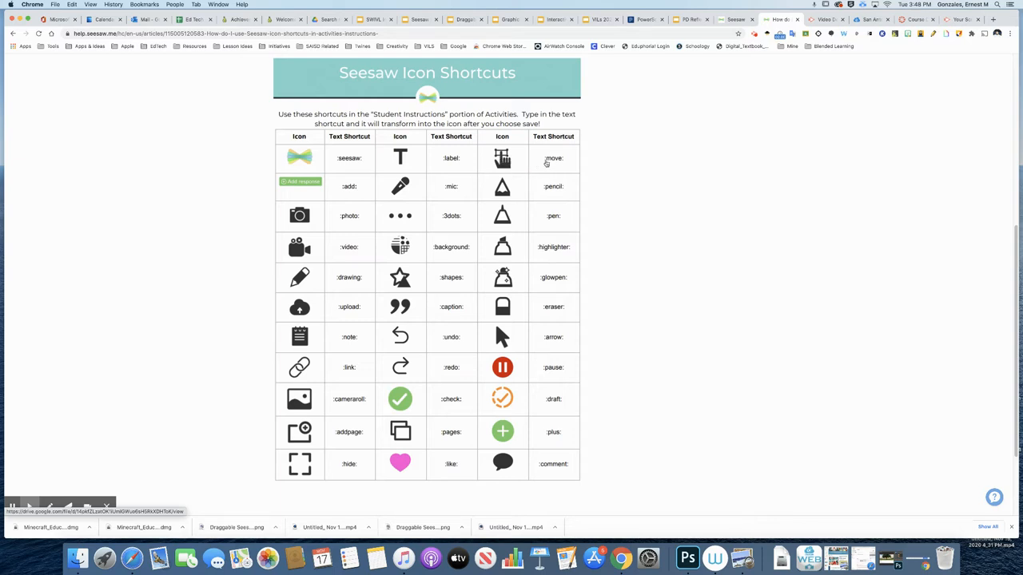
- Complete the instructions as 'Press :move: to move and sort the shapes' and reach the multimedia attachment choices
{"action": "left_click", "coordinate": [735, 19]}
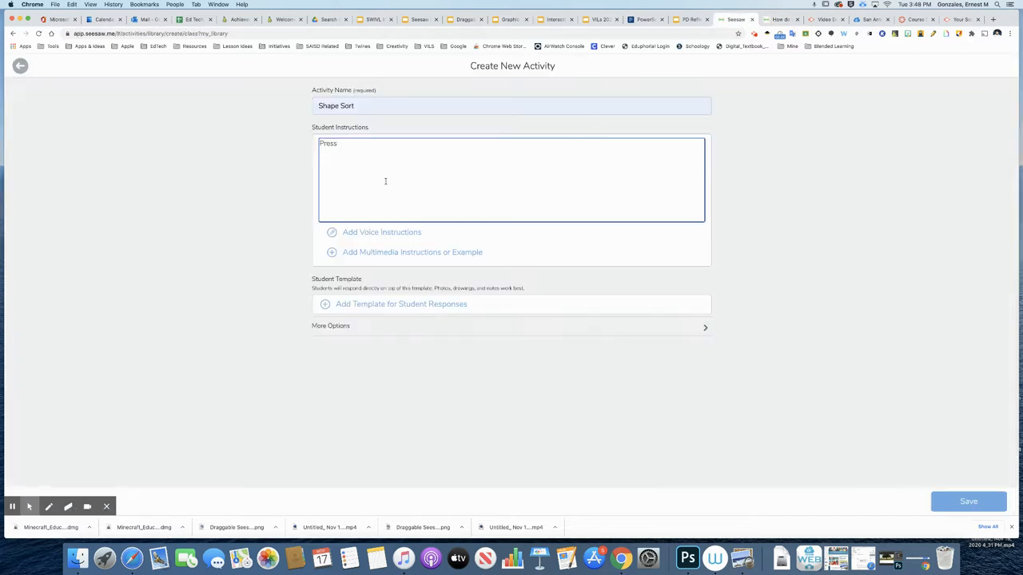
{"action": "type", "text": " :move:"}
{"action": "type", "text": " to move and "}
{"action": "type", "text": "sort the"}
{"action": "type", "text": " shapes"}
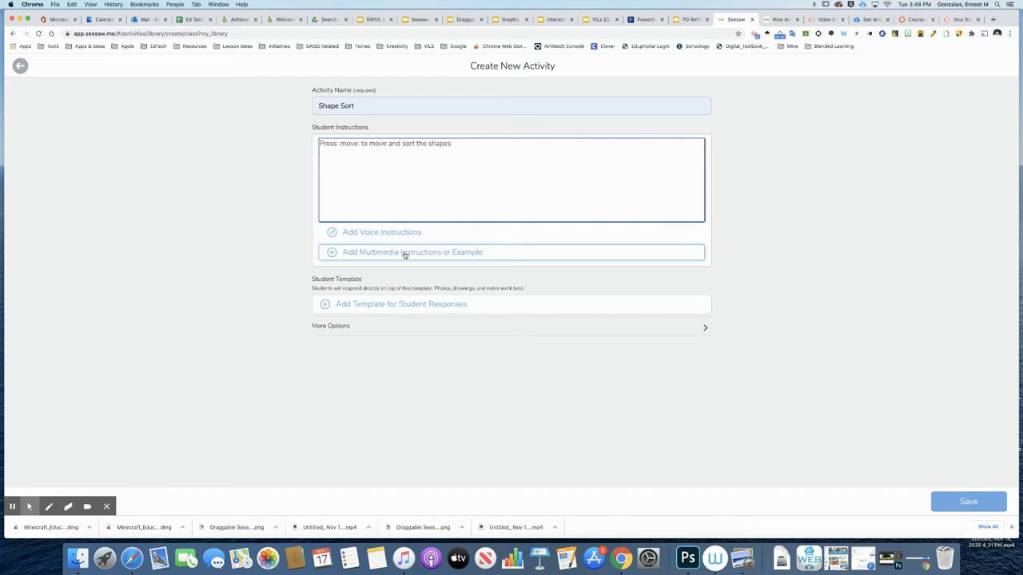
{"action": "left_click", "coordinate": [403, 254]}
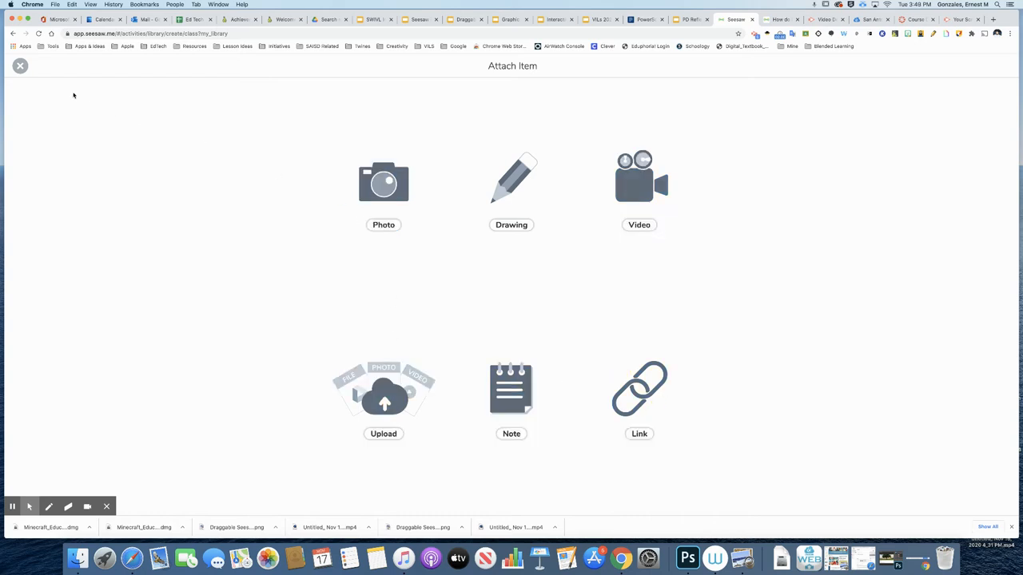
- Cancel the multimedia attachment and start adding a template for student responses instead
{"action": "left_click", "coordinate": [22, 67]}
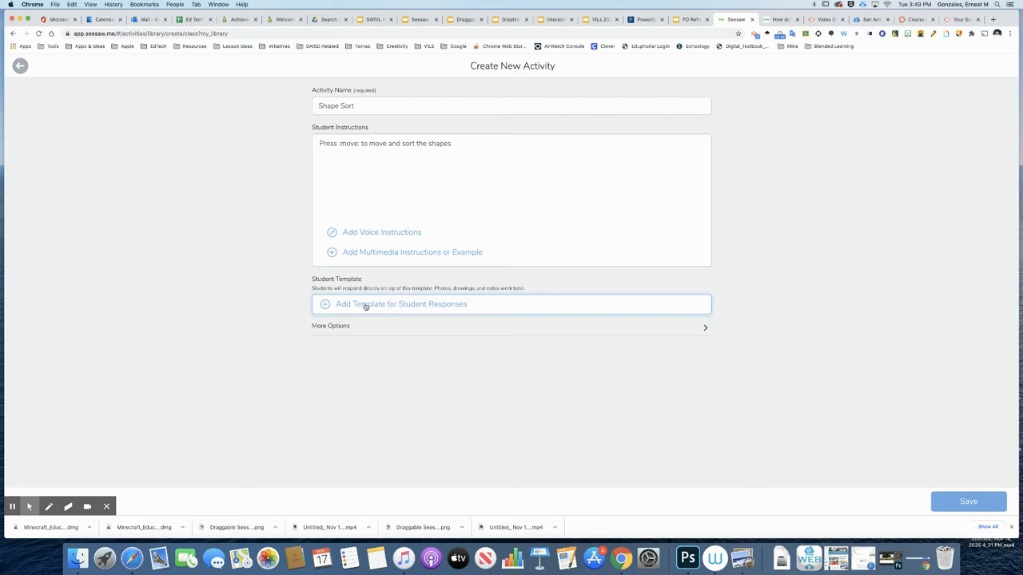
{"action": "left_click", "coordinate": [366, 306]}
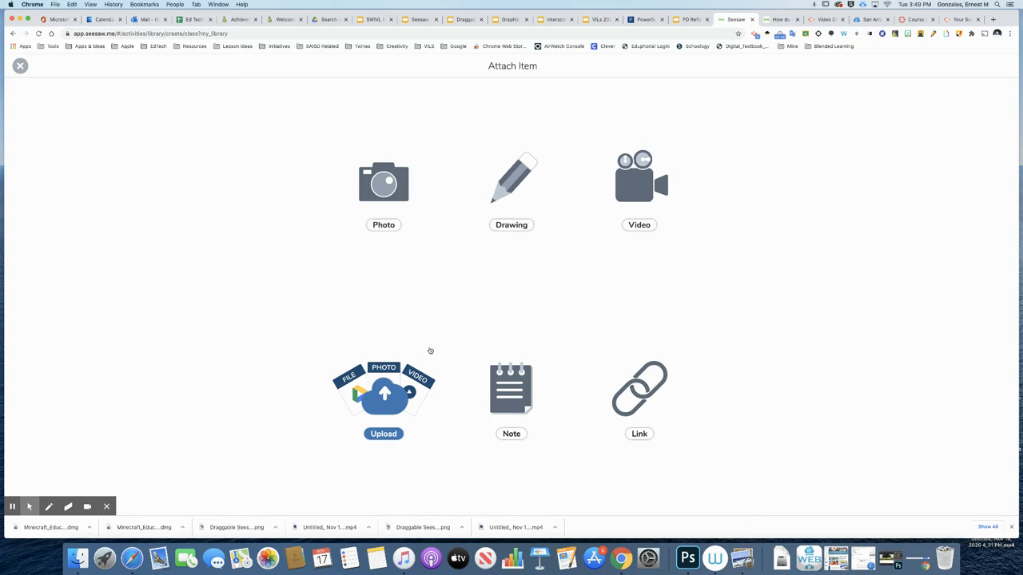
- Upload 'Draggable Seesaw Activities (2).png' from the computer as the student response template
{"action": "left_click", "coordinate": [384, 390]}
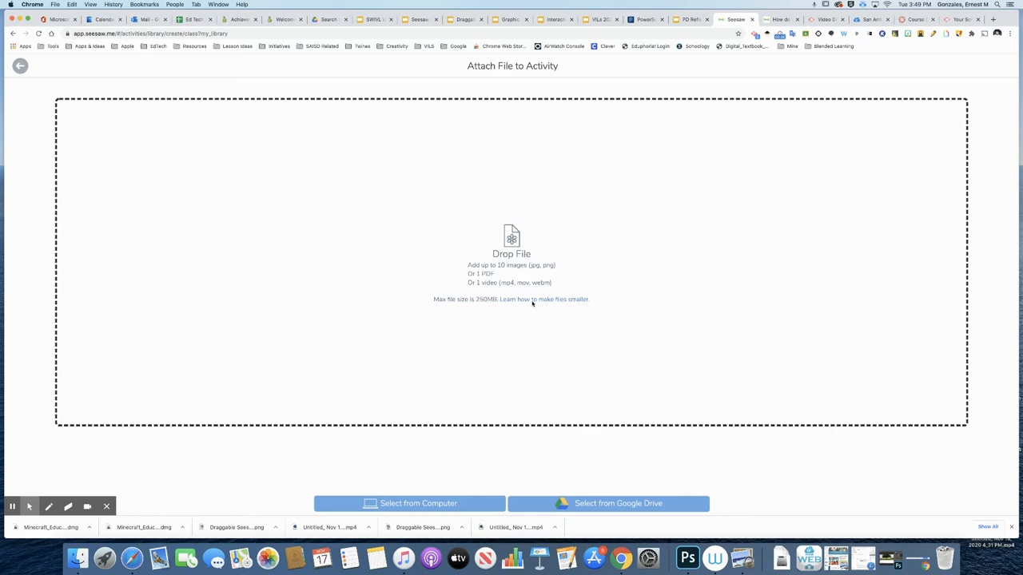
{"action": "left_click", "coordinate": [427, 502]}
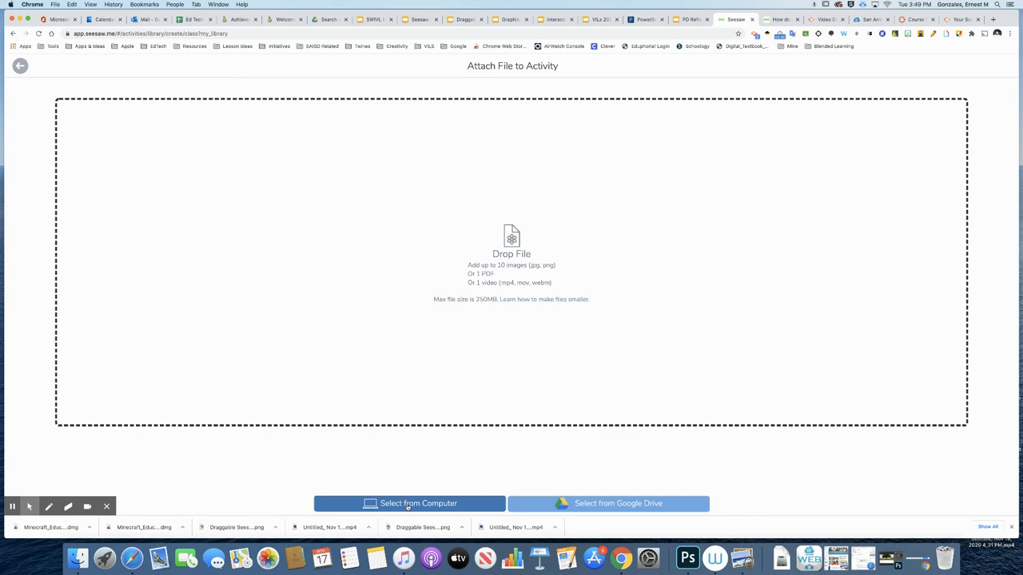
{"action": "left_click", "coordinate": [408, 505]}
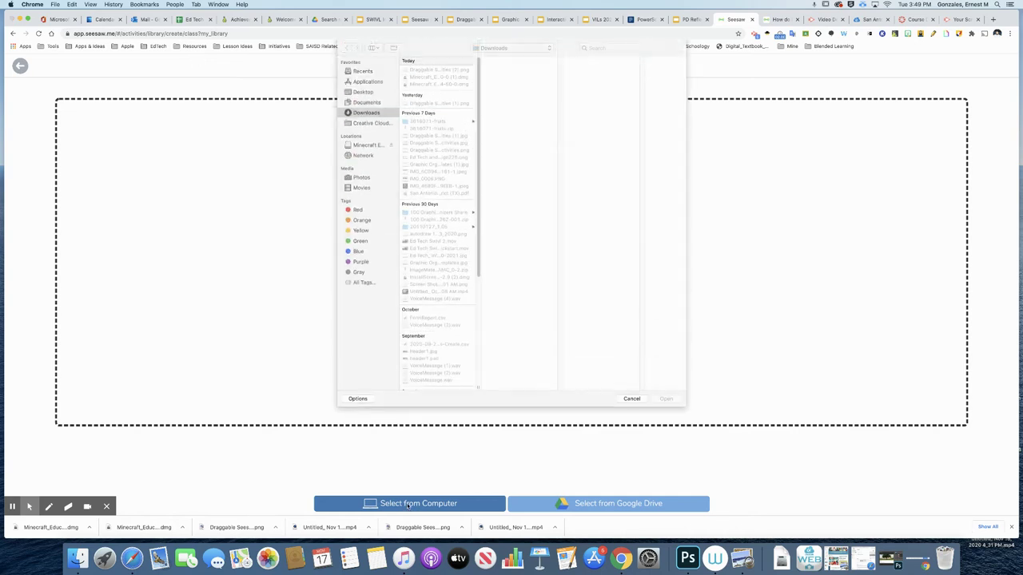
{"action": "left_click", "coordinate": [435, 70]}
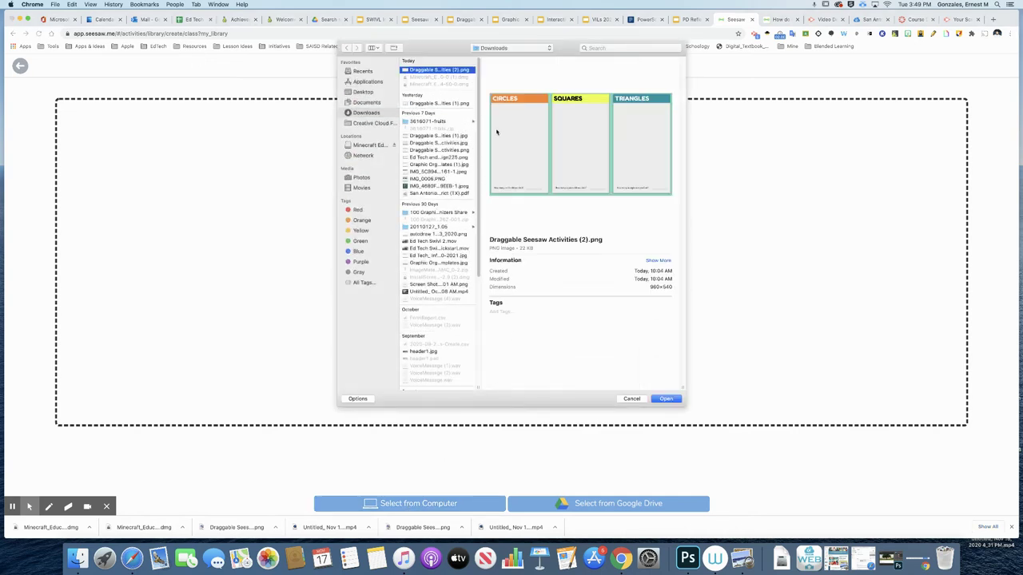
{"action": "left_click", "coordinate": [665, 399]}
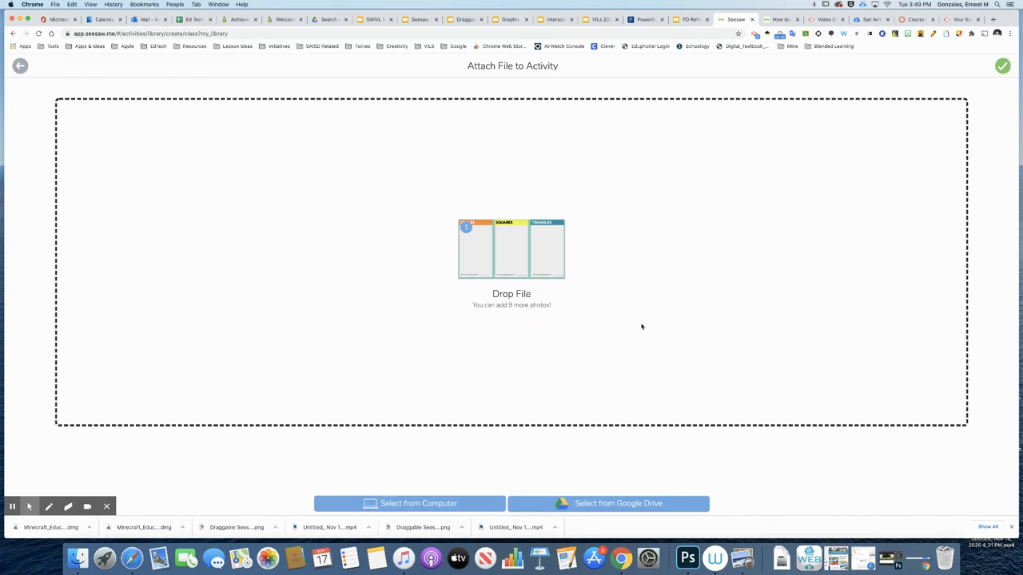
{"action": "left_click", "coordinate": [1002, 66]}
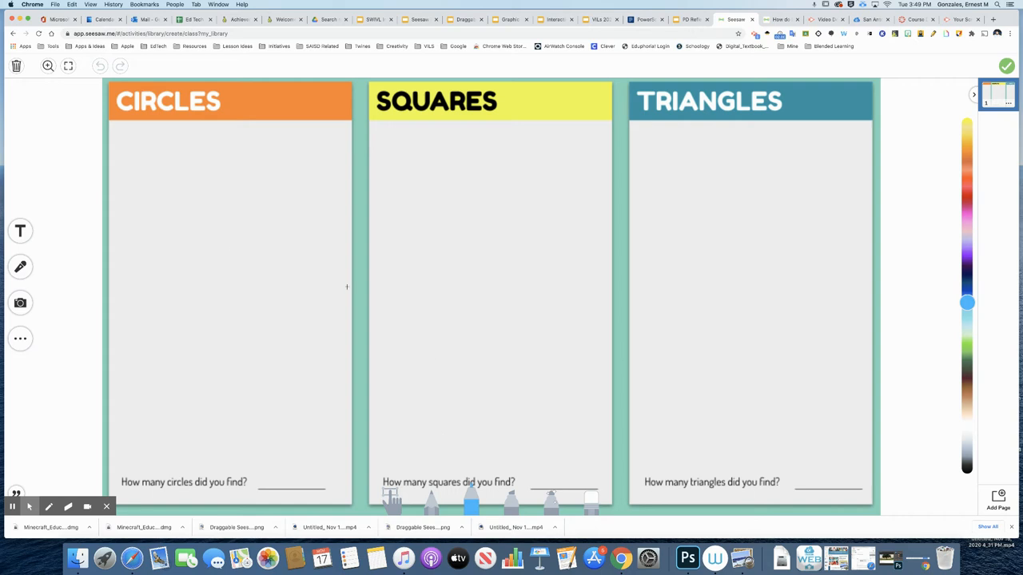
- Insert apple.png from Desktop > pics for seesaw onto the template, shrink it, then delete it
{"action": "left_click", "coordinate": [21, 303]}
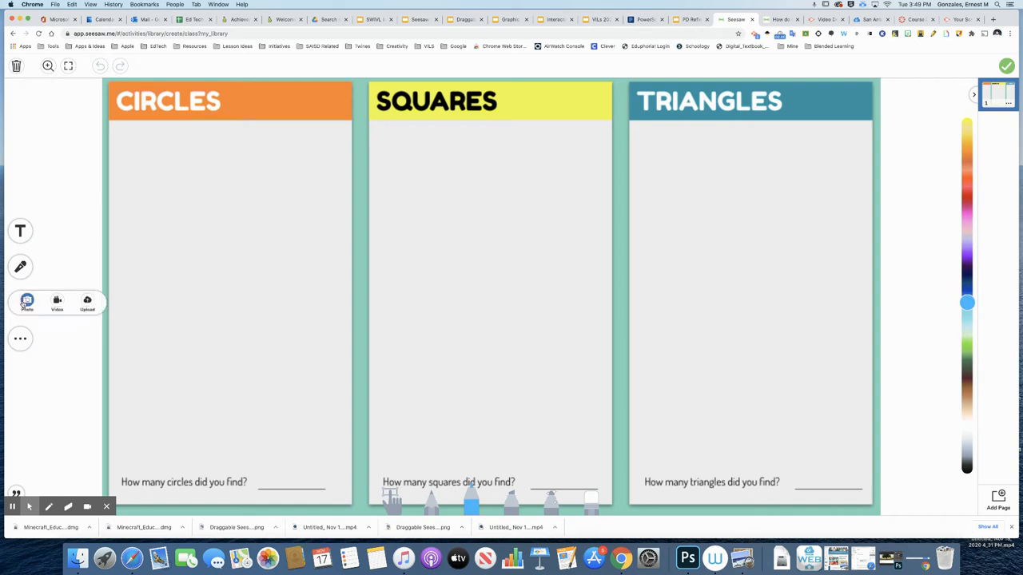
{"action": "left_click", "coordinate": [88, 302]}
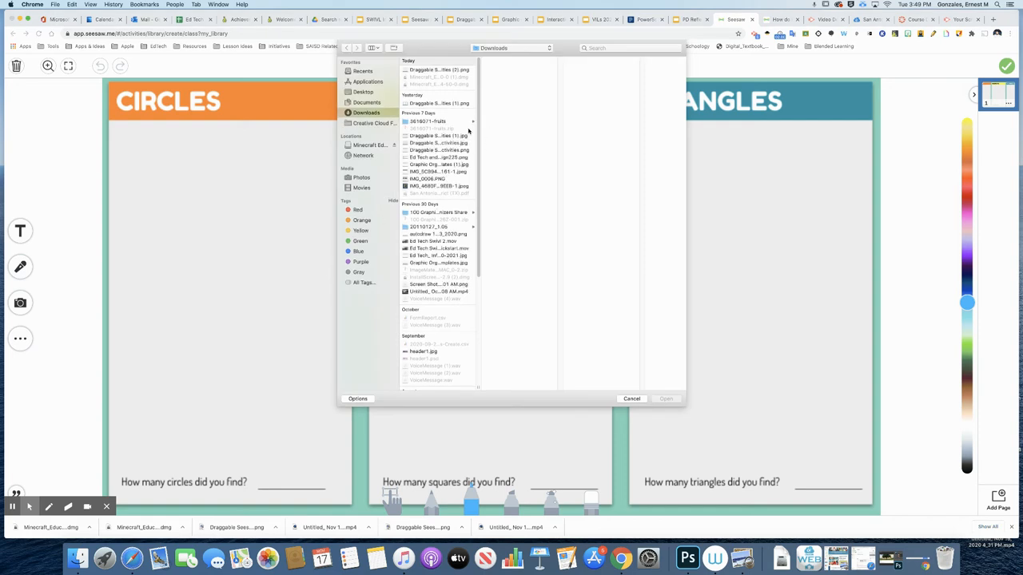
{"action": "left_click", "coordinate": [363, 92]}
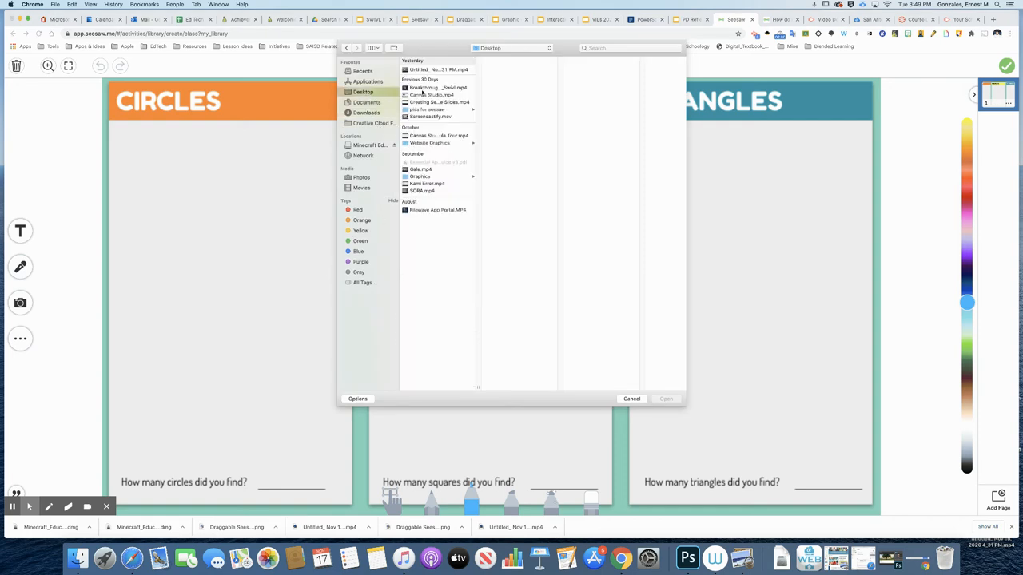
{"action": "left_click", "coordinate": [427, 110]}
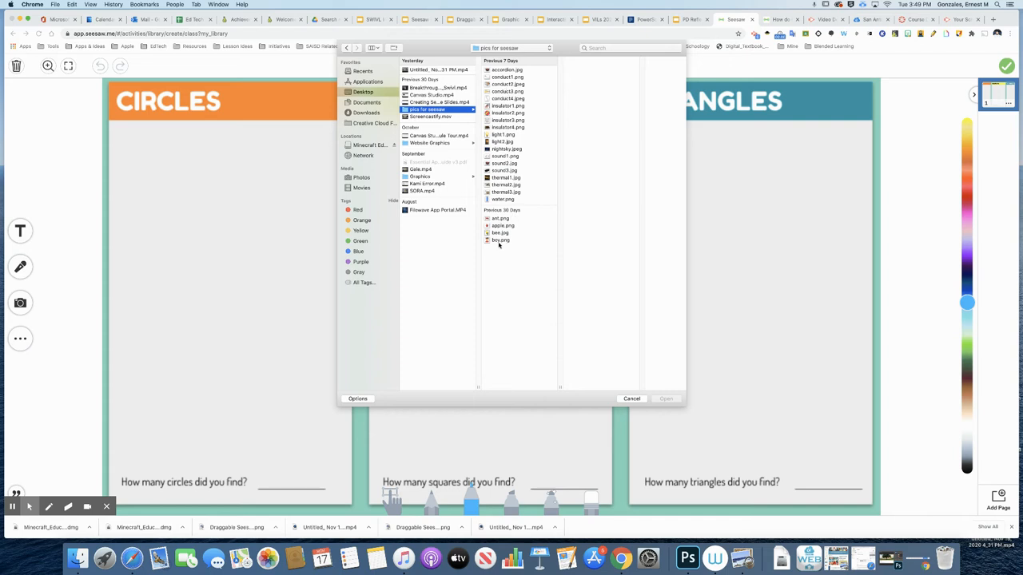
{"action": "left_click", "coordinate": [501, 226]}
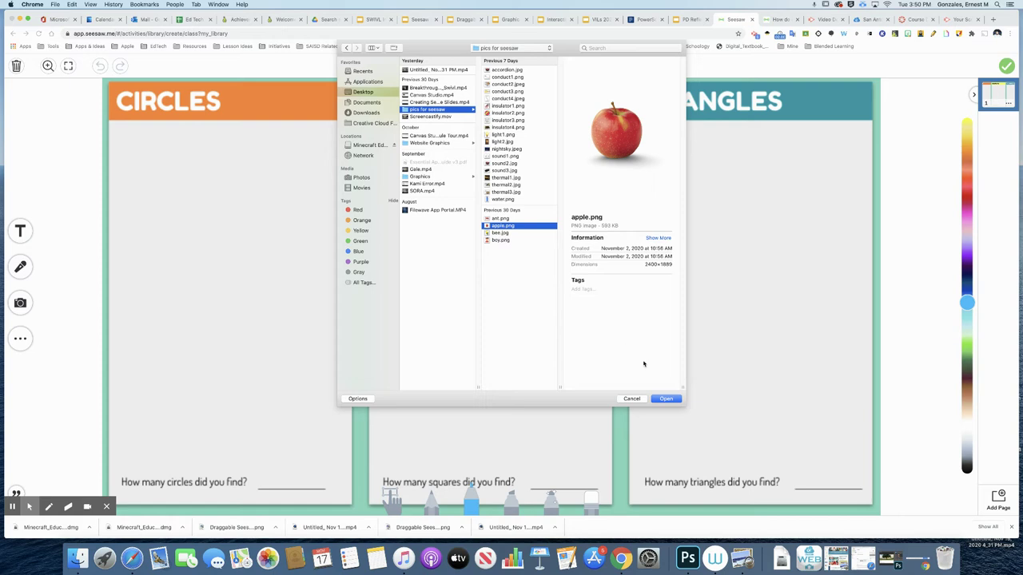
{"action": "left_click", "coordinate": [669, 400]}
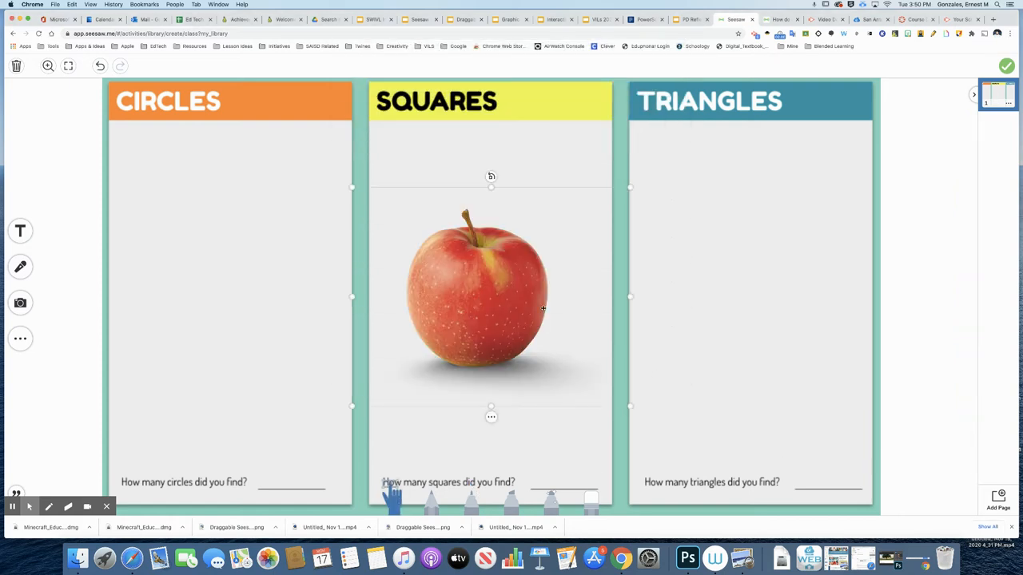
{"action": "mouse_move", "coordinate": [612, 189]}
{"action": "left_mouse_down"}
{"action": "mouse_move", "coordinate": [425, 348]}
{"action": "mouse_move", "coordinate": [622, 441]}
{"action": "left_mouse_up"}
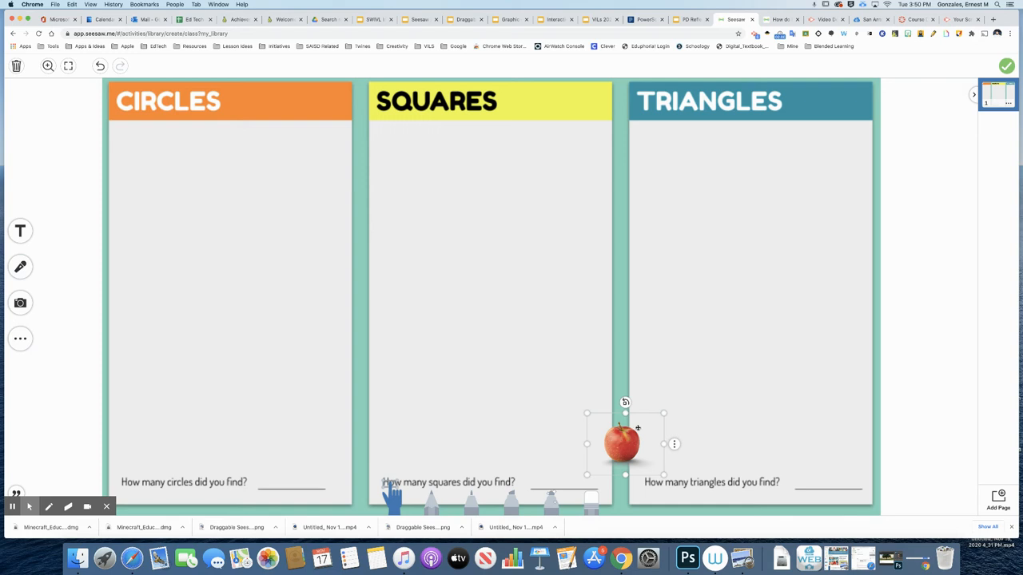
{"action": "key", "text": "Delete"}
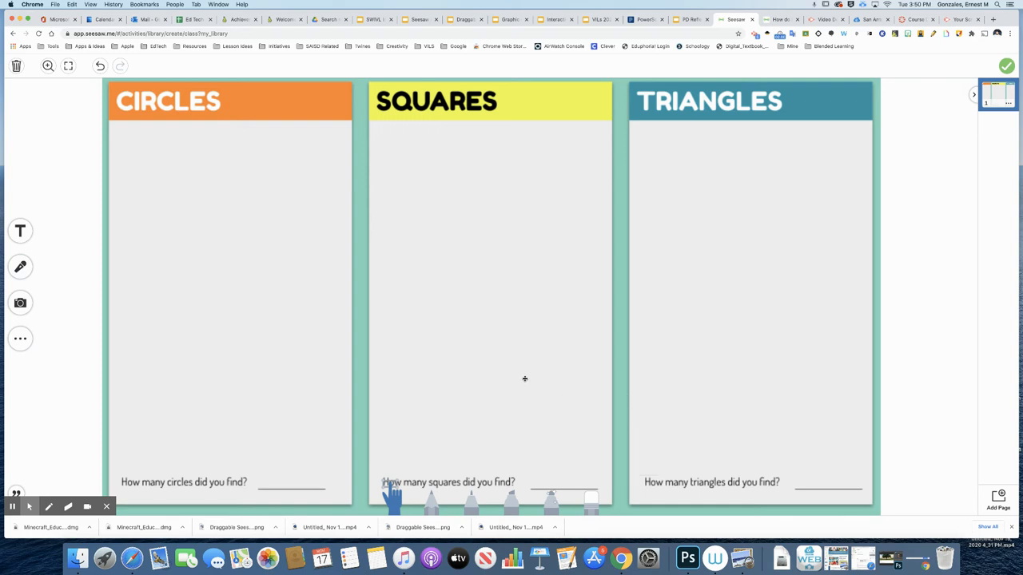
{"action": "left_click", "coordinate": [21, 231]}
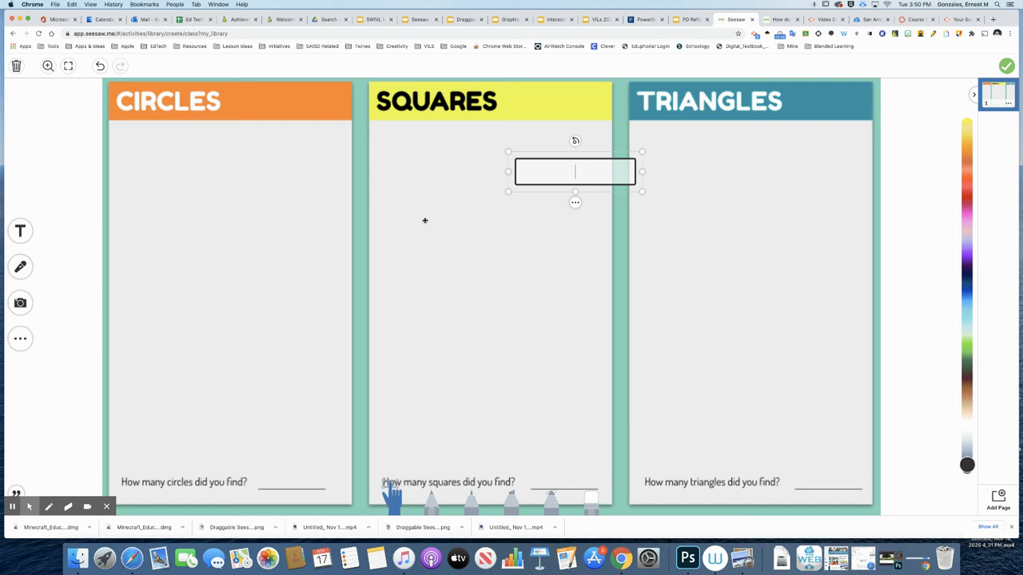
{"action": "type", "text": "Circle"}
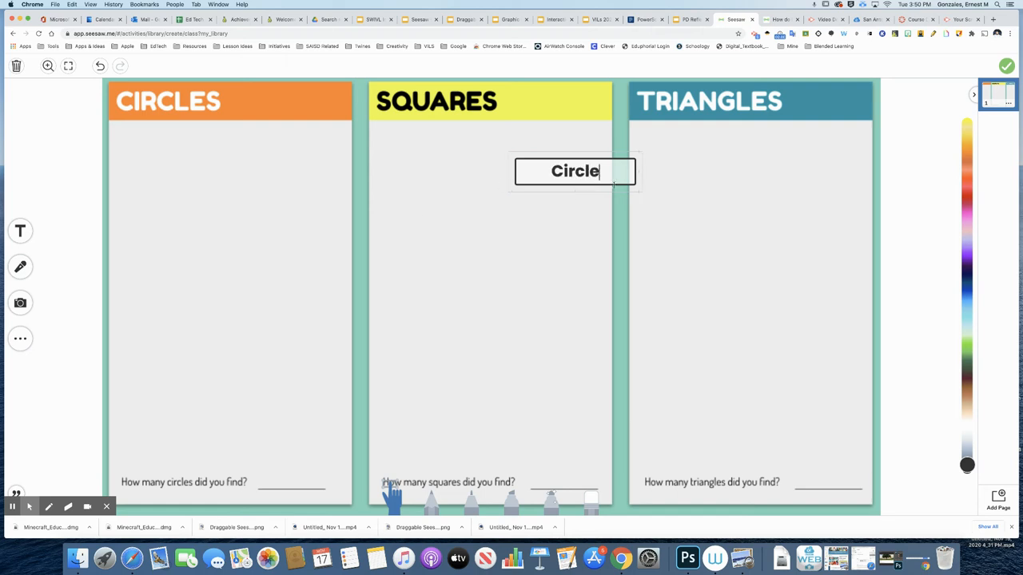
{"action": "left_click", "coordinate": [660, 173]}
{"action": "mouse_move", "coordinate": [643, 170]}
{"action": "left_mouse_down"}
{"action": "mouse_move", "coordinate": [607, 170]}
{"action": "mouse_move", "coordinate": [439, 484]}
{"action": "mouse_move", "coordinate": [294, 438]}
{"action": "left_mouse_up"}
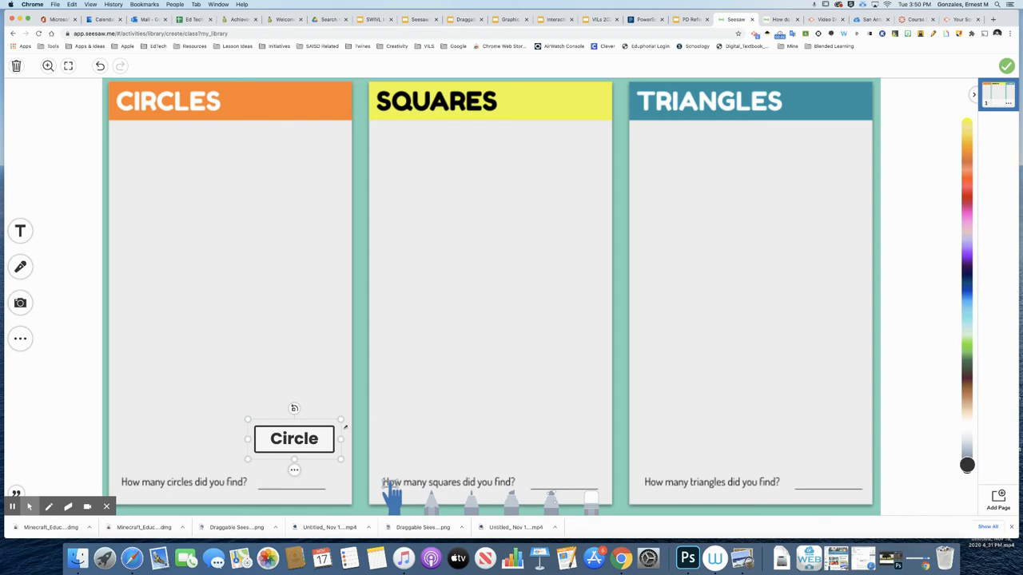
{"action": "double_click", "coordinate": [310, 439]}
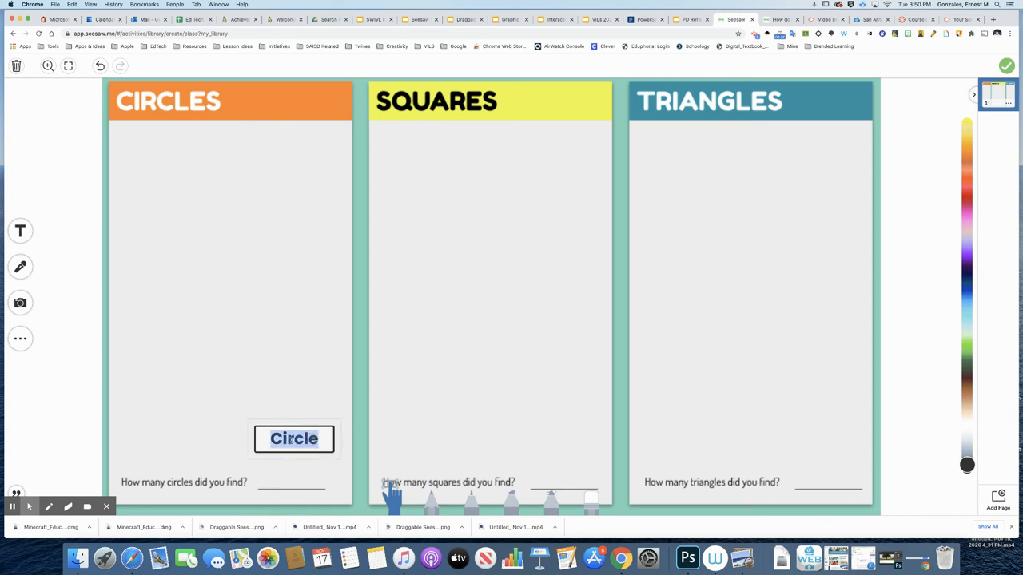
{"action": "left_click", "coordinate": [294, 463]}
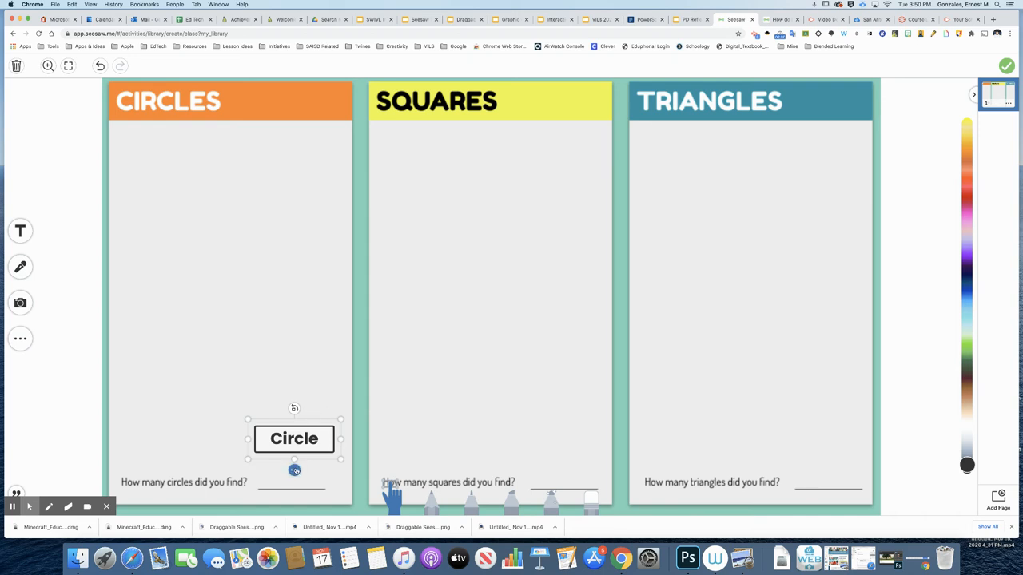
{"action": "right_click", "coordinate": [294, 463]}
{"action": "left_click", "coordinate": [302, 458]}
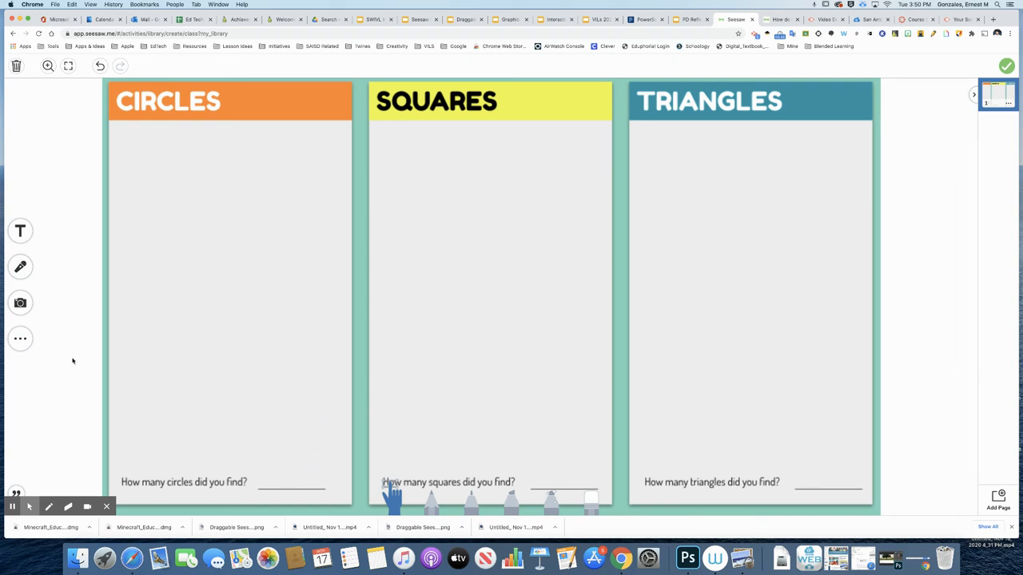
- Add three blue triangles, an orange square and a blue circle from the Shapes collection
{"action": "left_click", "coordinate": [21, 339]}
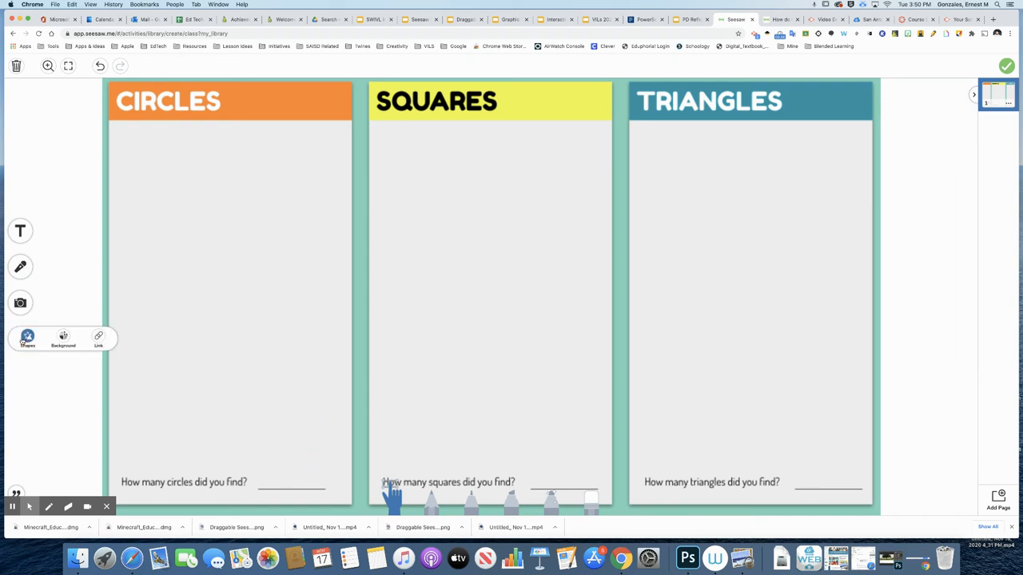
{"action": "left_click", "coordinate": [28, 338]}
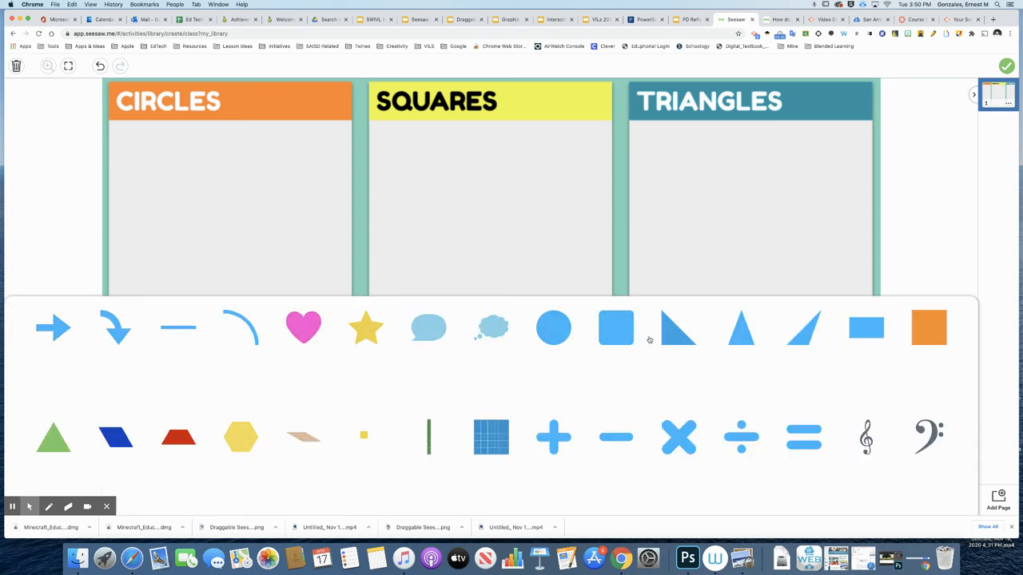
{"action": "left_click", "coordinate": [674, 329]}
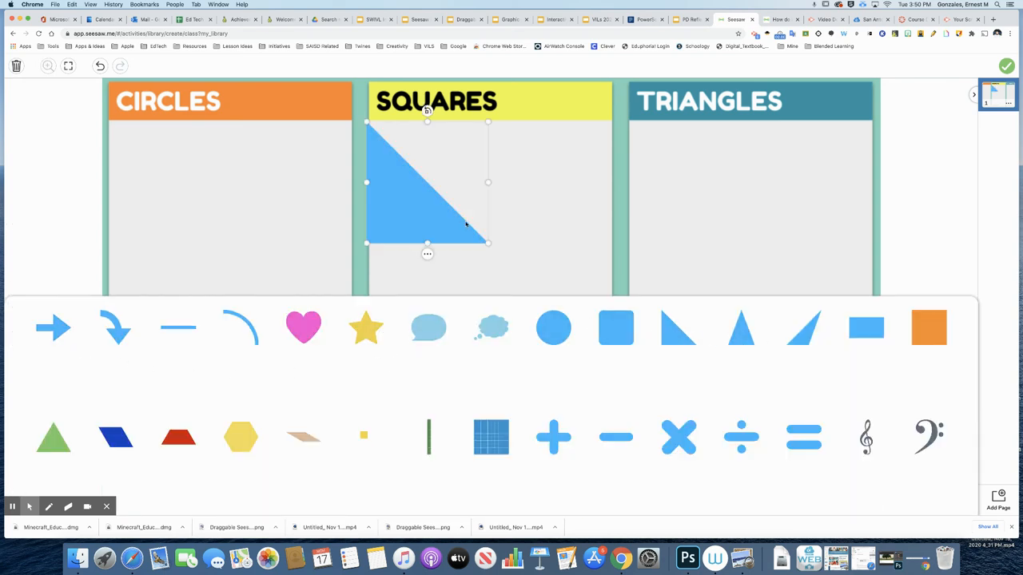
{"action": "left_click", "coordinate": [803, 329]}
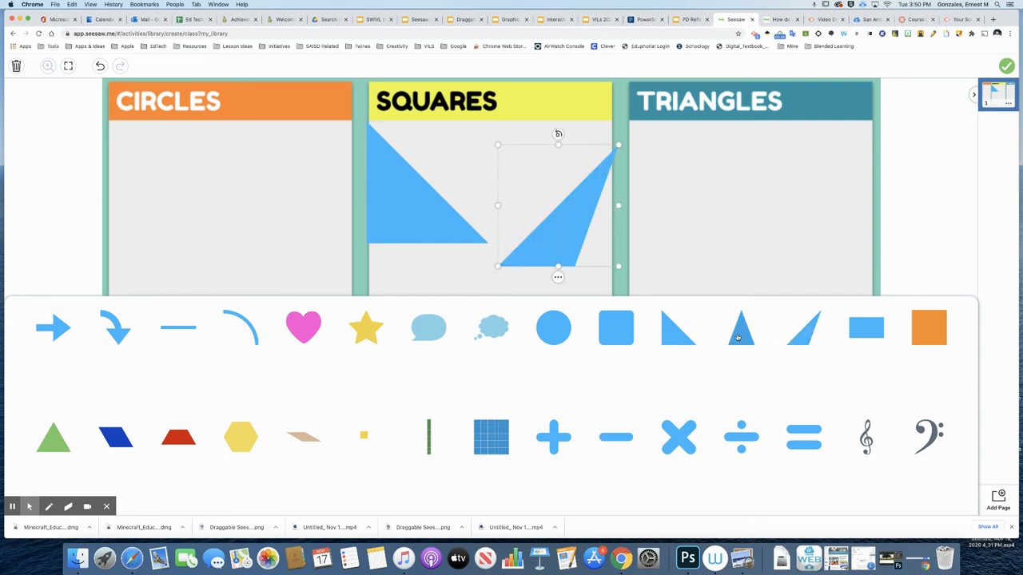
{"action": "left_click", "coordinate": [740, 329]}
{"action": "left_click", "coordinate": [926, 329]}
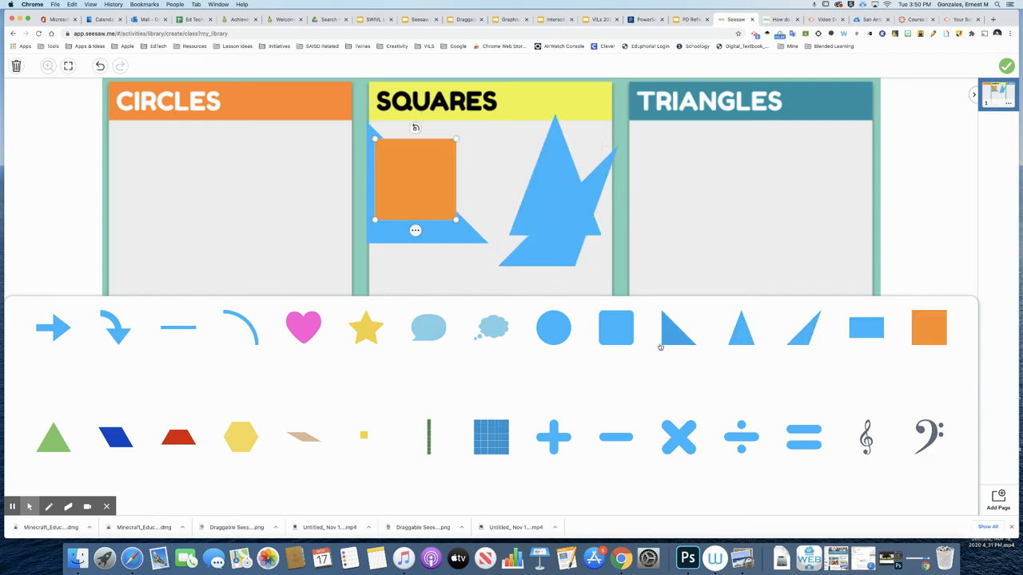
{"action": "left_click", "coordinate": [554, 328]}
{"action": "left_click", "coordinate": [447, 146]}
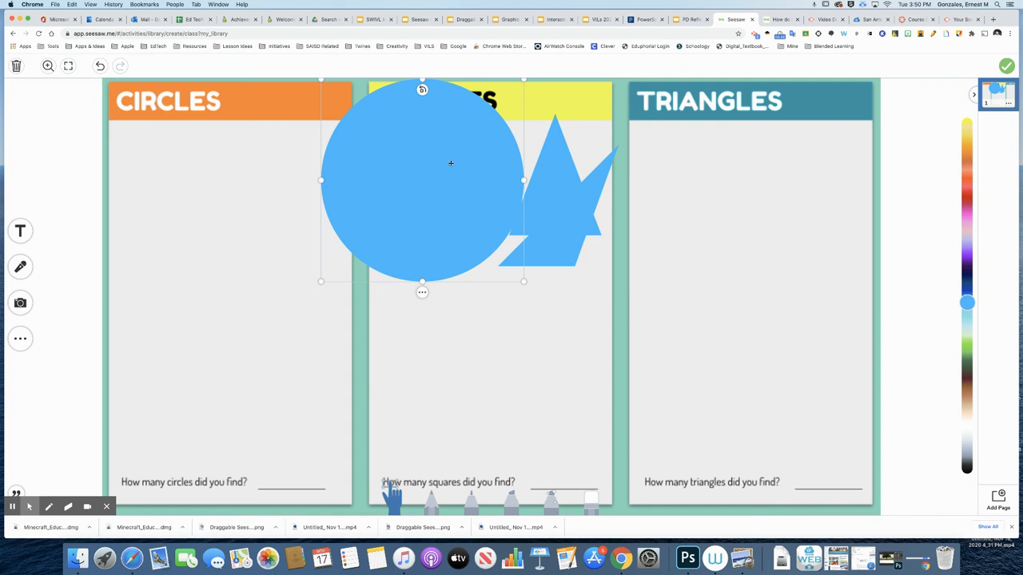
- Shrink the circle, recolor it red, and drag the shapes toward their Circles, Squares and Triangles columns
{"action": "left_click_drag", "start_coordinate": [447, 146], "coordinate": [271, 329]}
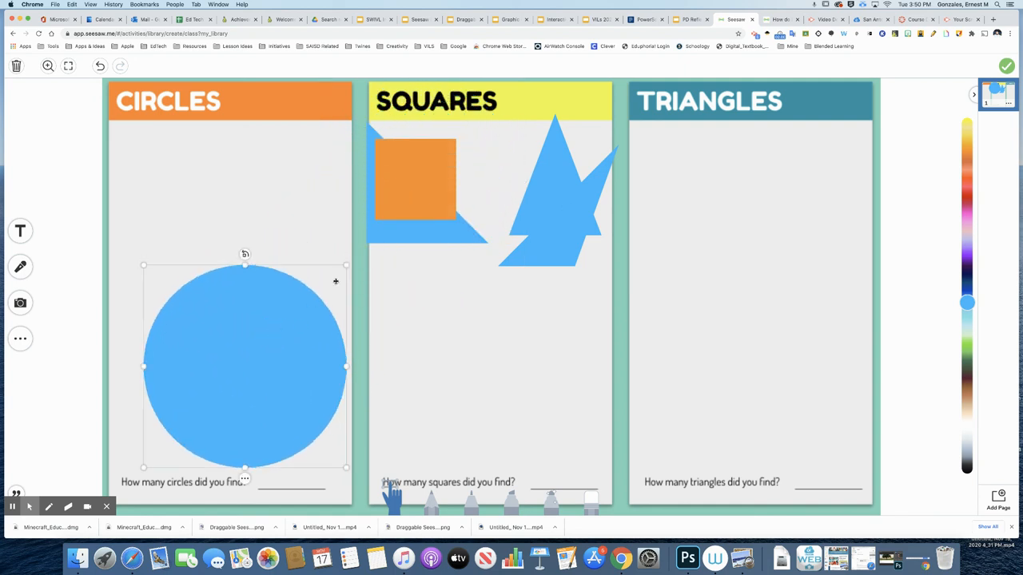
{"action": "left_click_drag", "start_coordinate": [345, 266], "coordinate": [236, 374]}
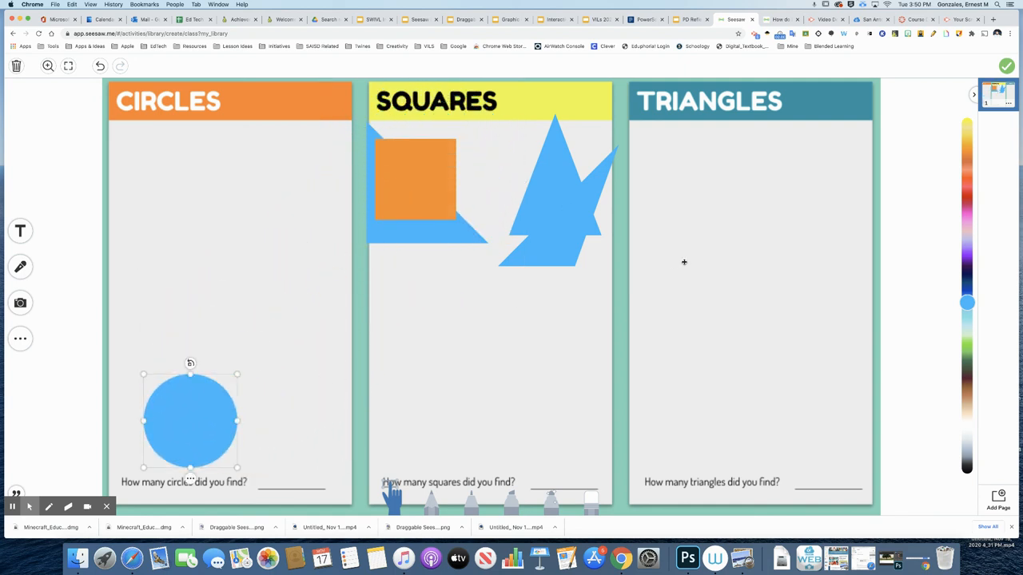
{"action": "left_click", "coordinate": [968, 205]}
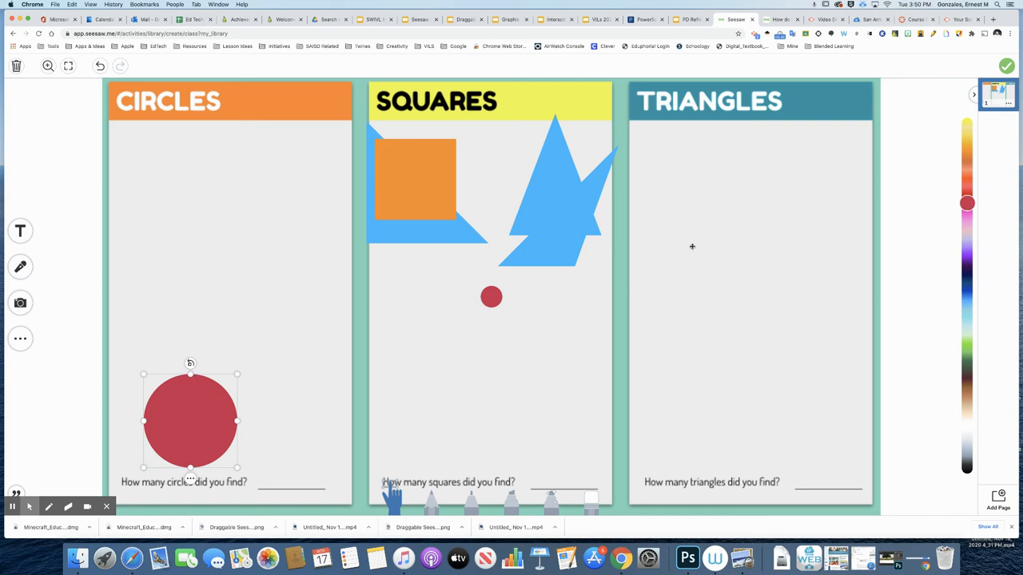
{"action": "left_click_drag", "start_coordinate": [419, 184], "coordinate": [415, 429]}
{"action": "left_click_drag", "start_coordinate": [418, 203], "coordinate": [701, 415]}
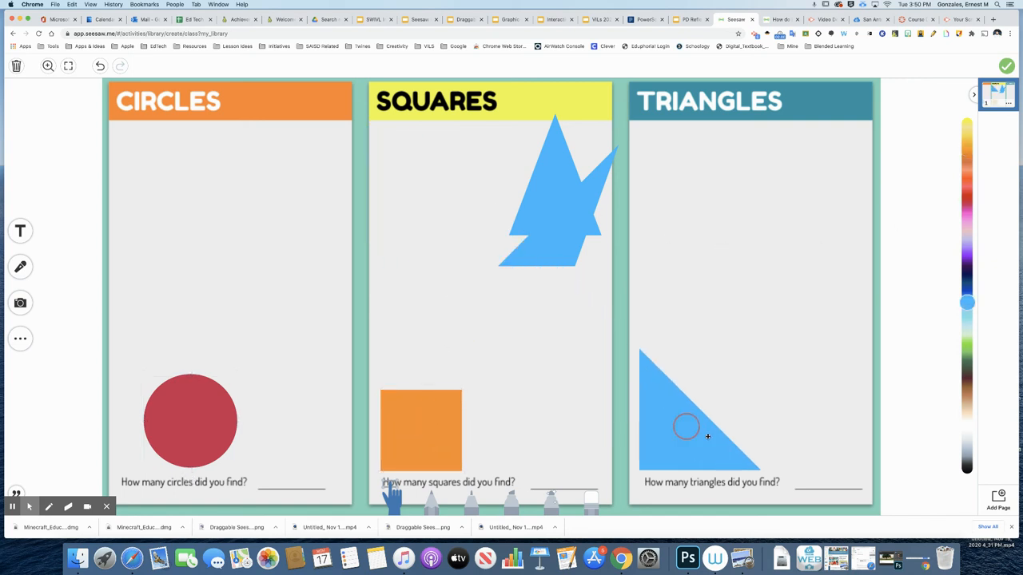
{"action": "left_click_drag", "start_coordinate": [554, 235], "coordinate": [528, 416]}
{"action": "left_click_drag", "start_coordinate": [559, 224], "coordinate": [655, 385]}
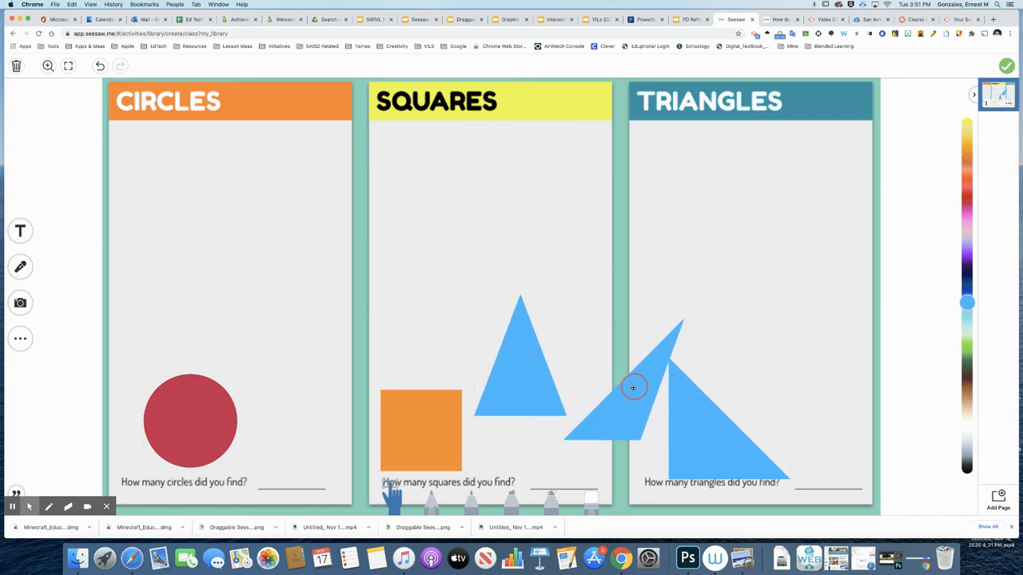